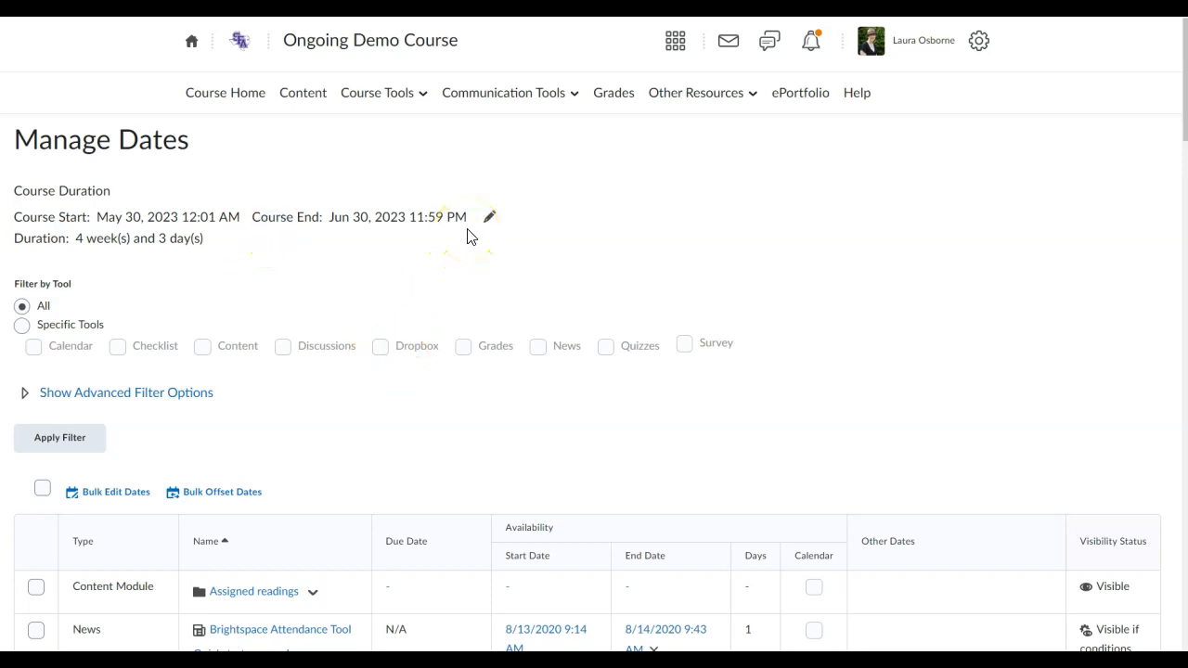
- Open the Manage Dates page from the course administration tools
scroll(469, 237, "down", 1)
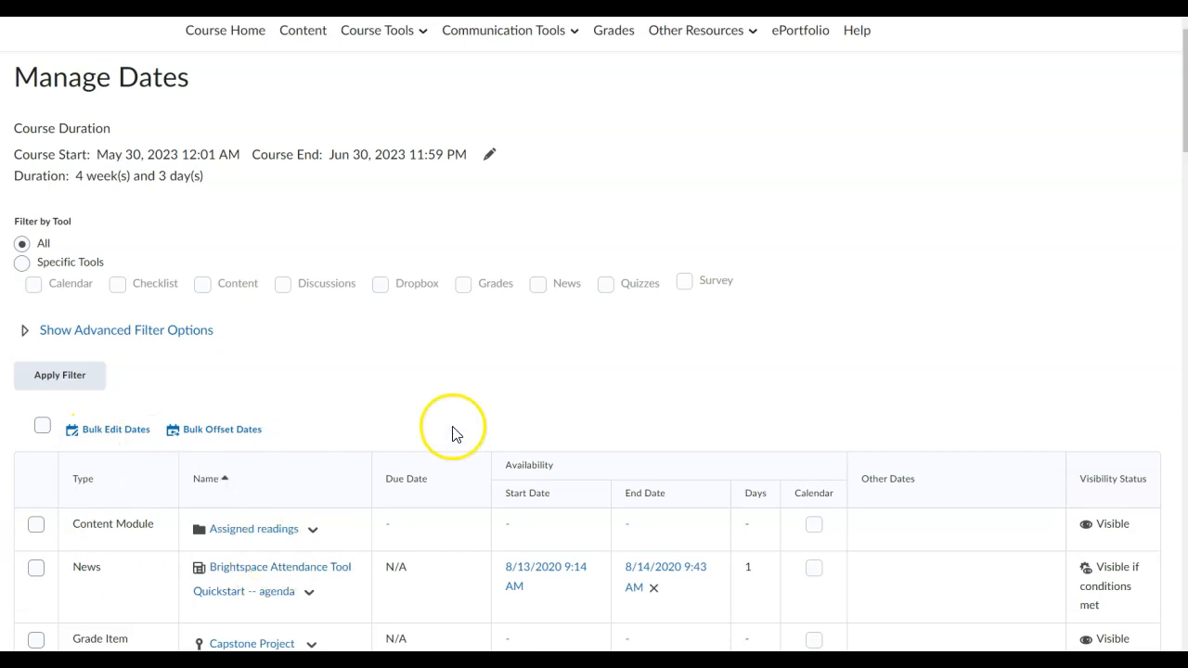
scroll(276, 498, "up", 1)
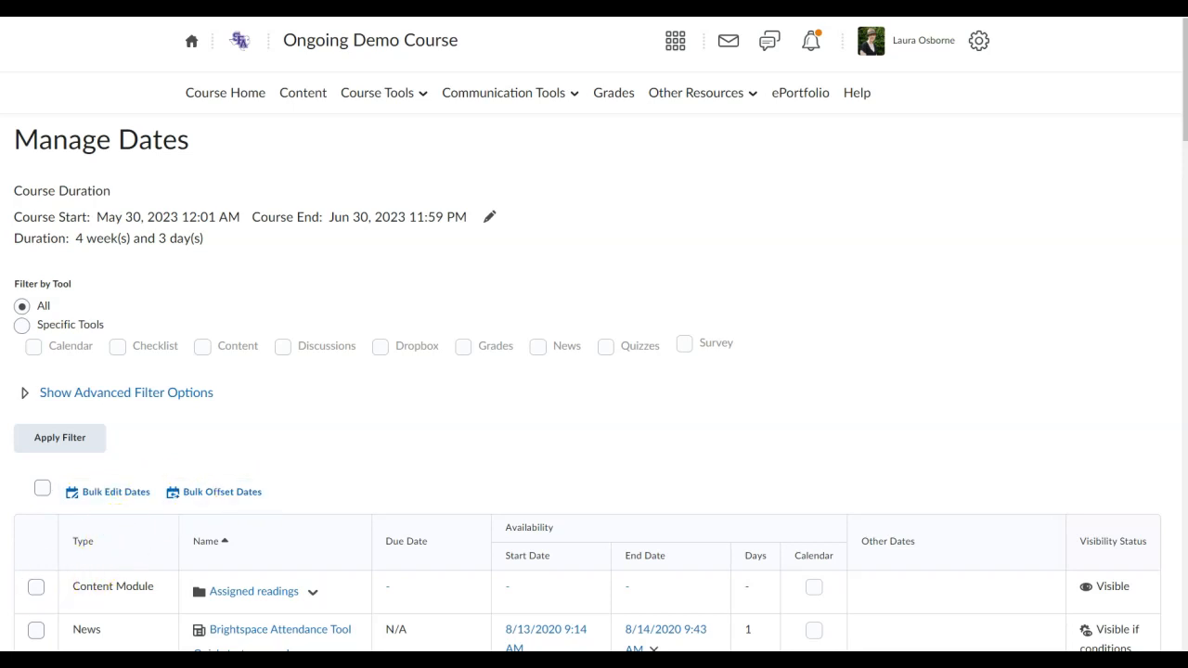
left_click(401, 100)
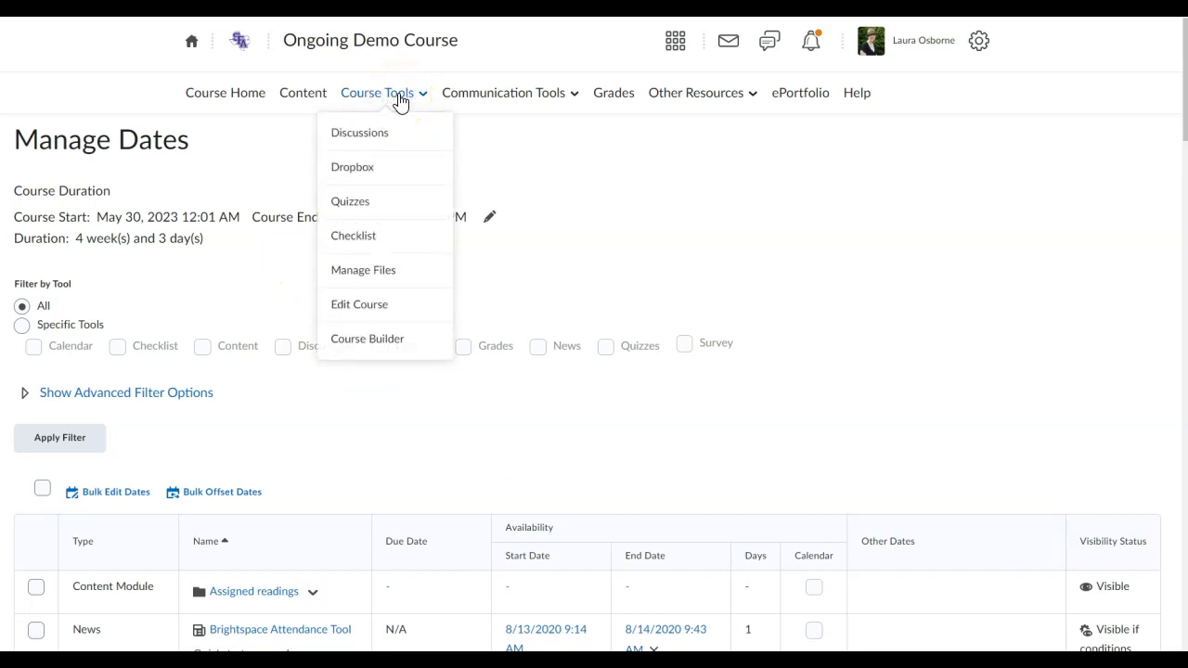
left_click(386, 307)
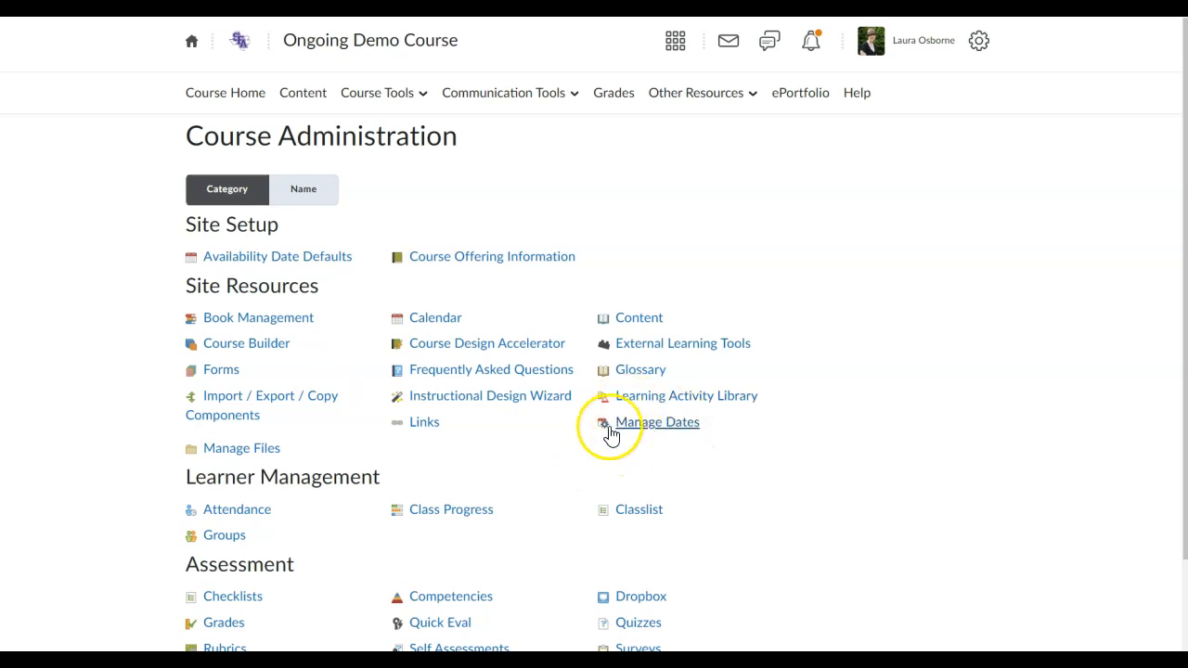
left_click(689, 430)
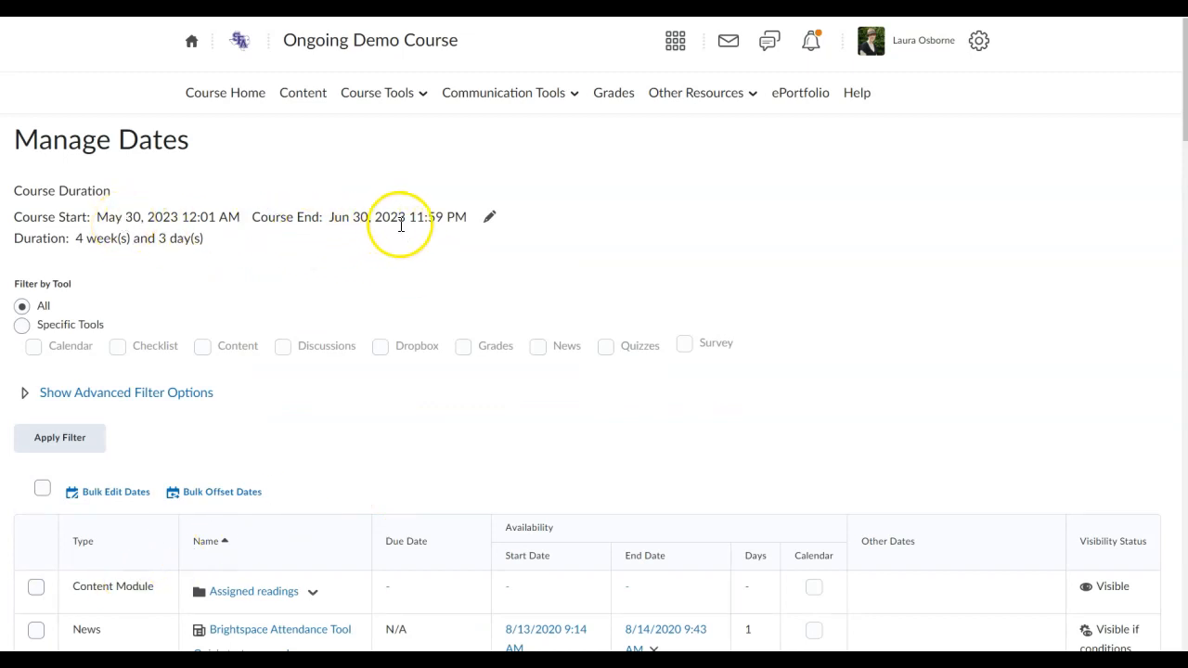
- Set the course end date to July 7, 2023 and save the course dates
left_click(497, 224)
left_click(454, 206)
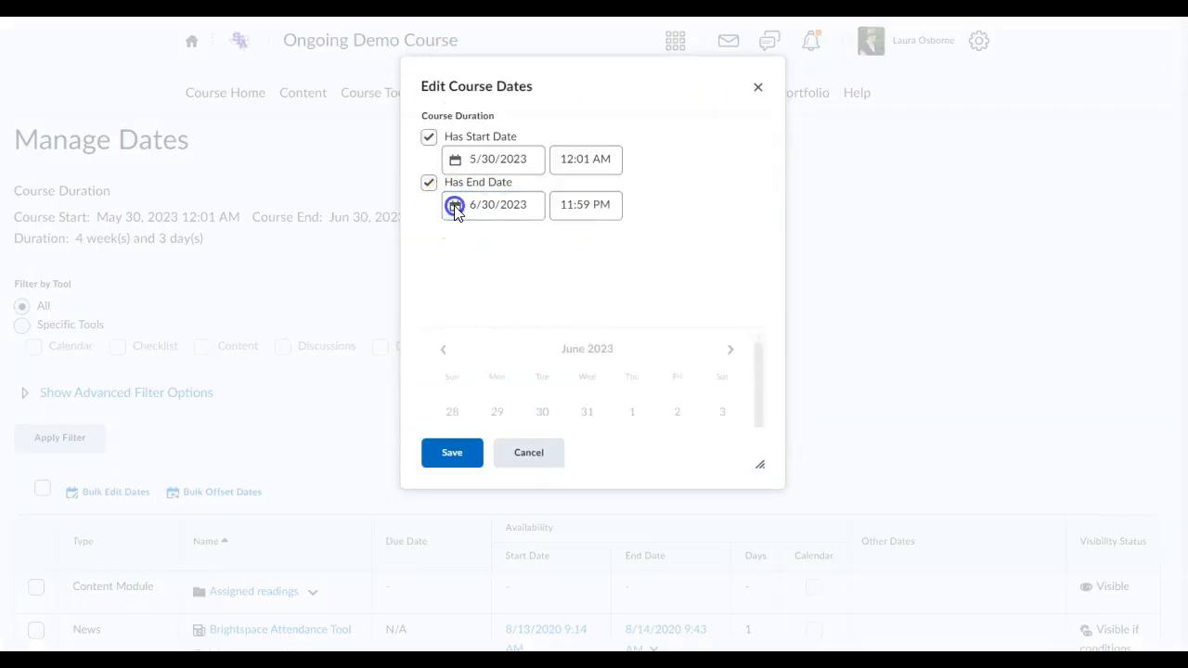
left_click(730, 155)
left_click(677, 248)
left_click(454, 451)
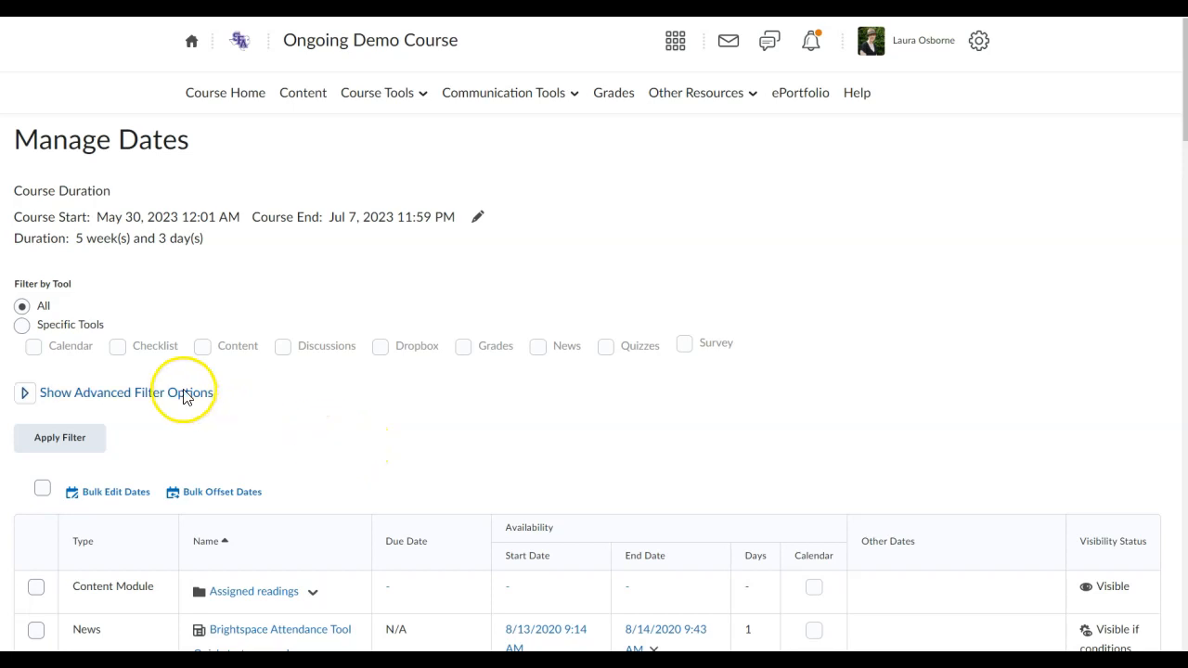
- Filter the date list by specific tools to include only Discussions and Quizzes
left_click(22, 326)
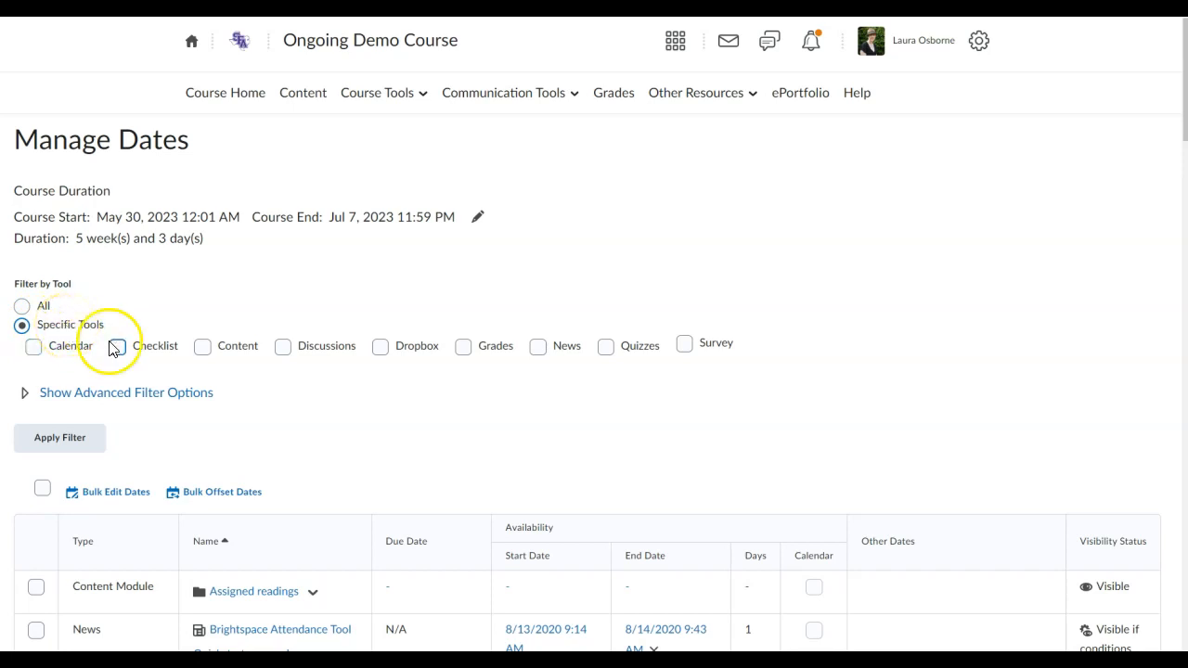
left_click(283, 348)
left_click(609, 350)
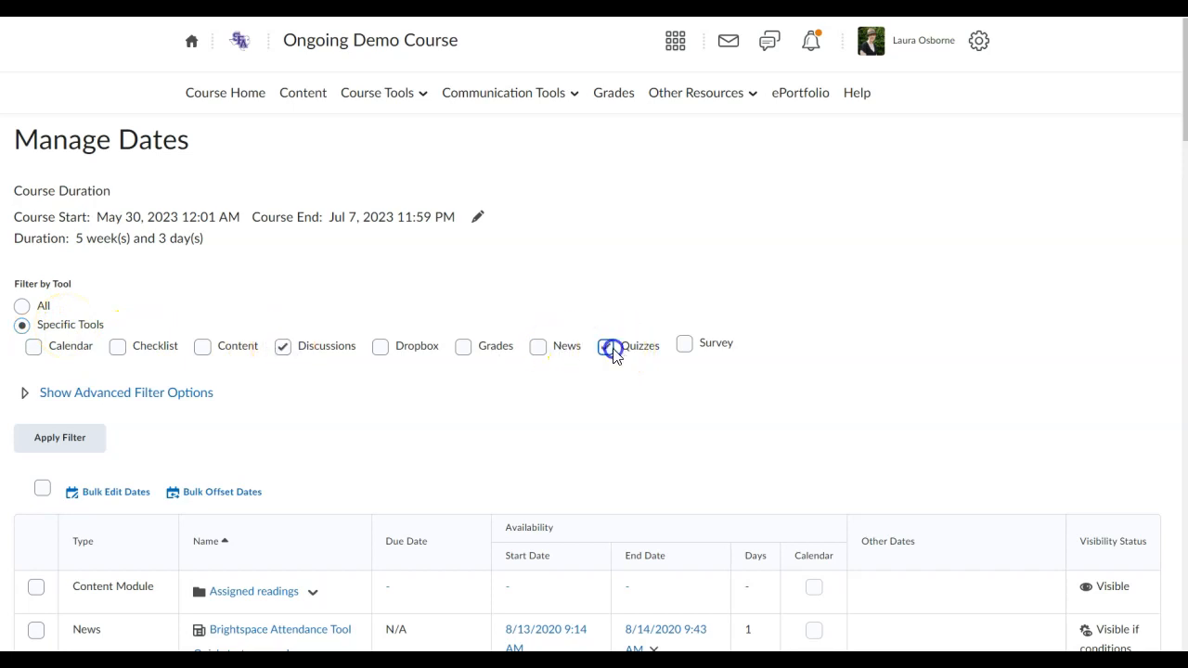
left_click(63, 443)
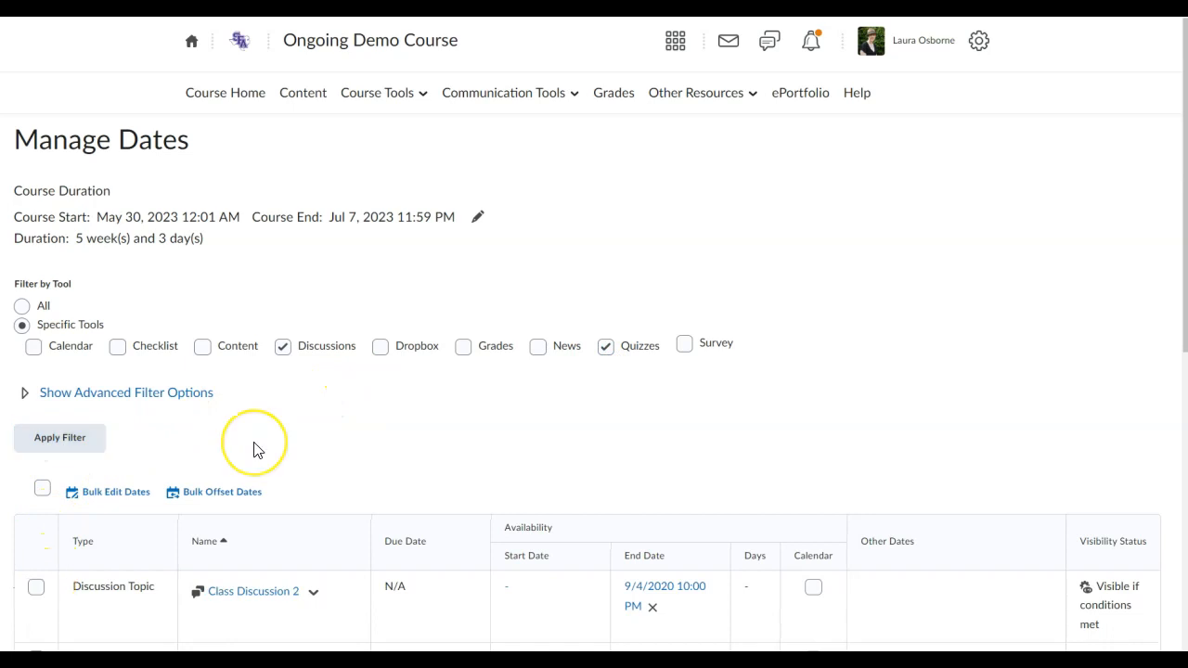
- View the date actions offered for the Class Discussion 2 topic
scroll(257, 451, "down", 2)
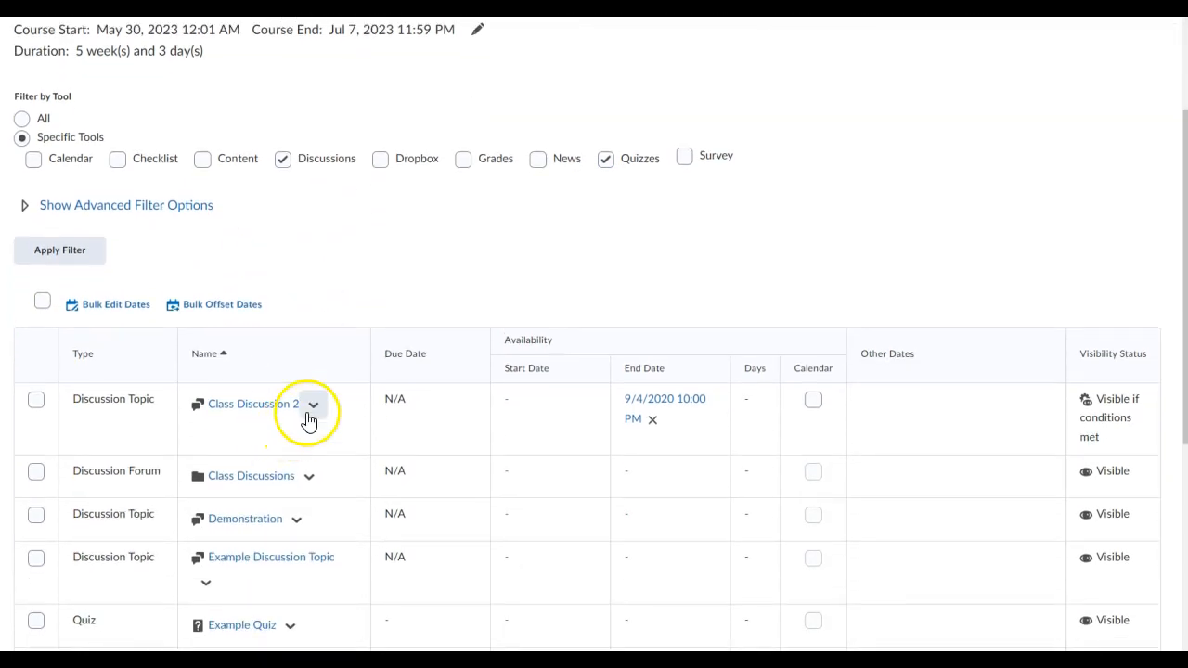
left_click(315, 407)
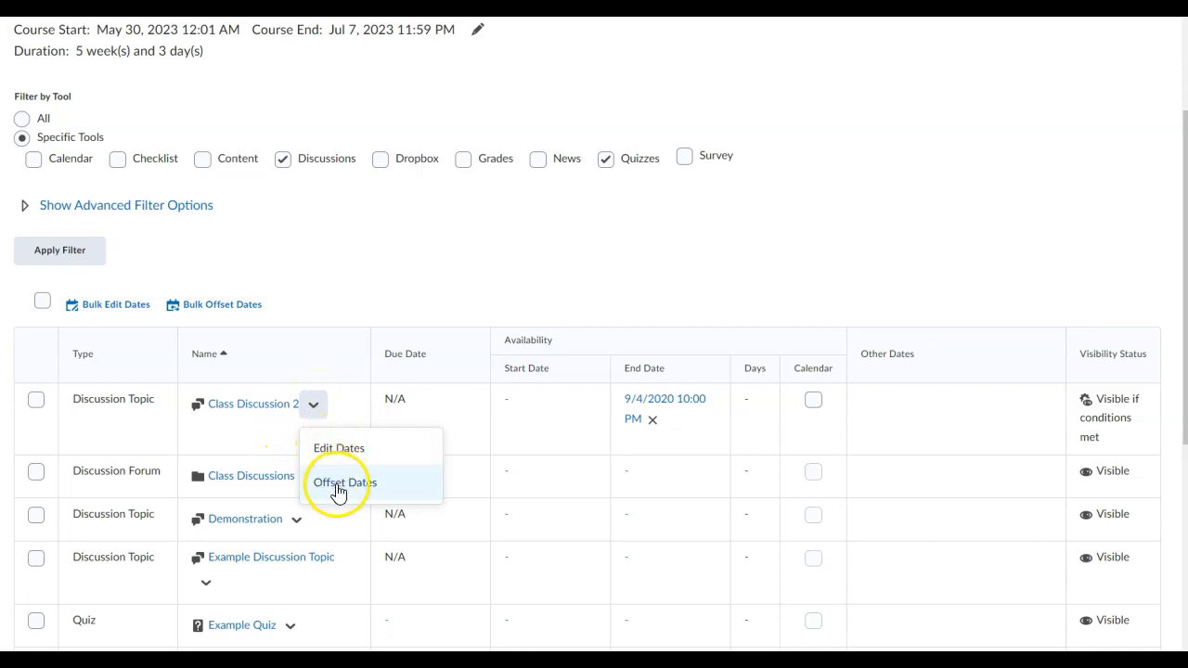
left_click(347, 322)
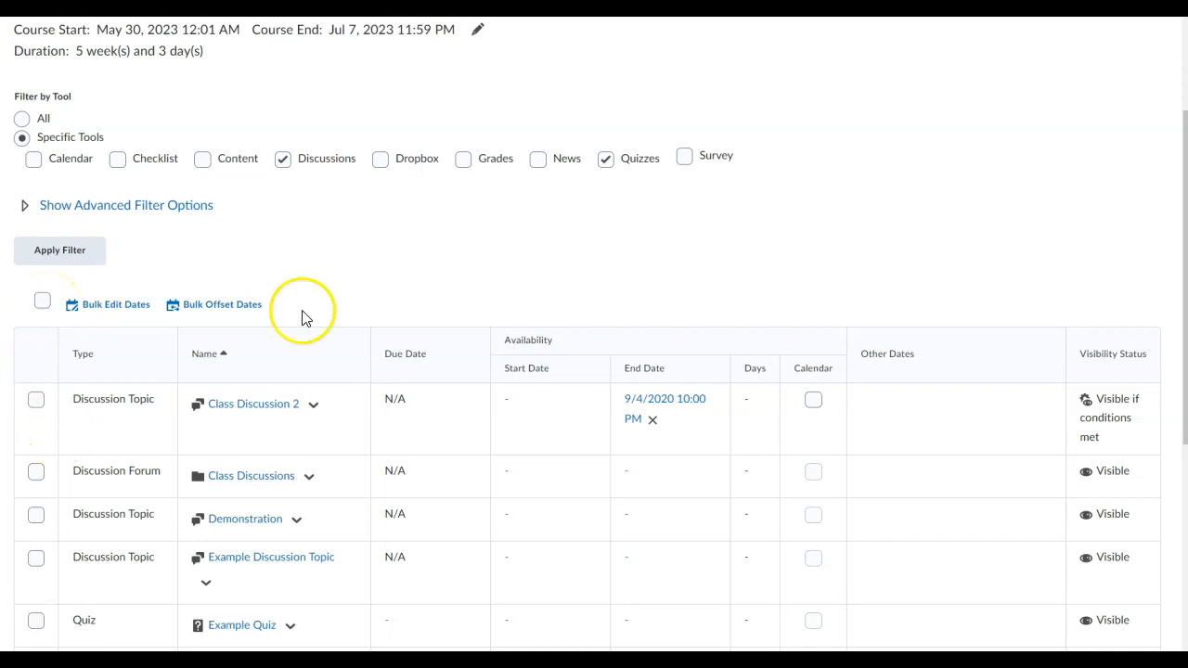
- Select all listed items, then exclude the Class Discussions forum, General Forum and Example Quiz from the selection
left_click(42, 303)
scroll(61, 408, "down", 2)
scroll(68, 409, "up", 3)
scroll(68, 411, "down", 3)
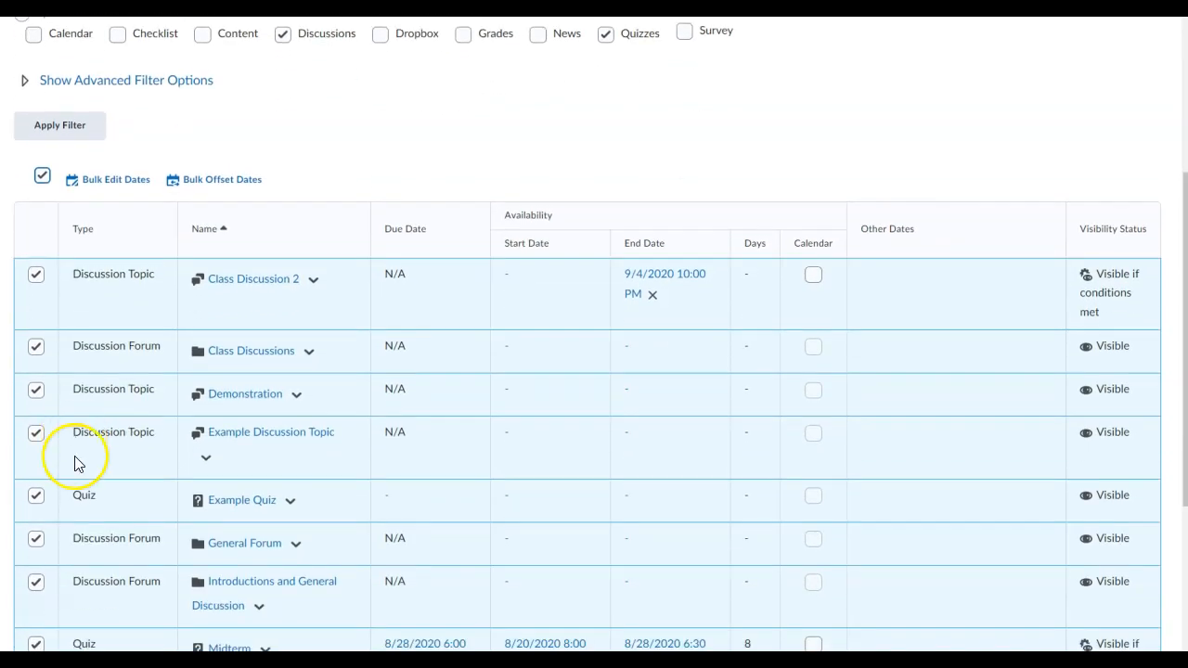
left_click(35, 348)
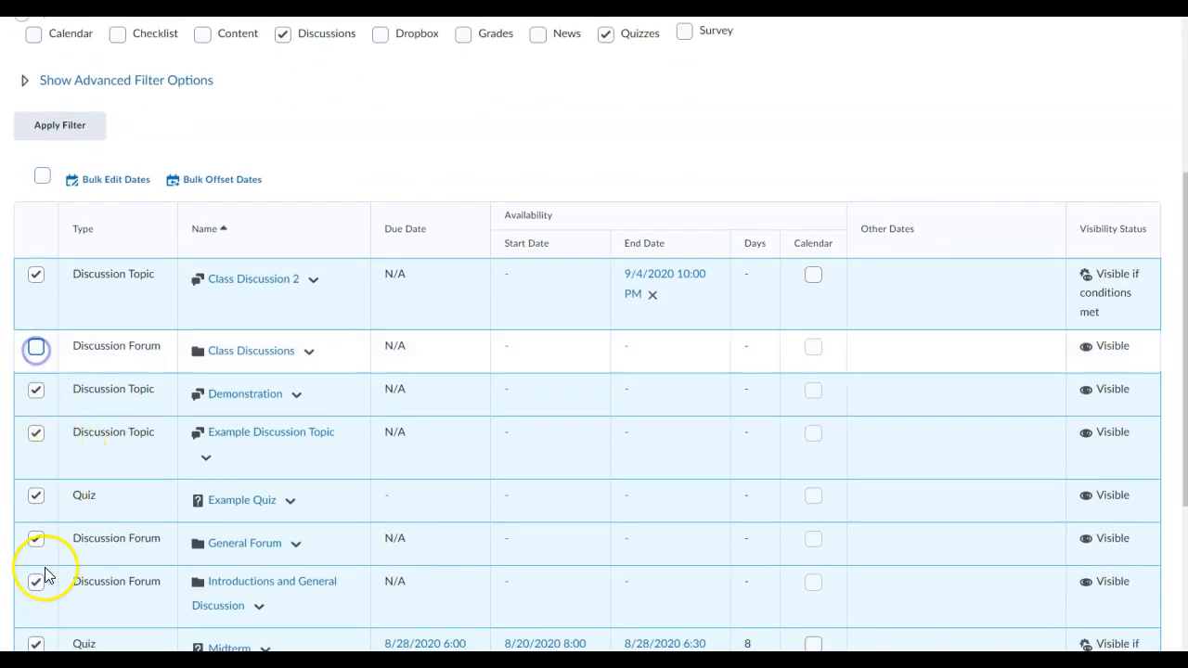
left_click(36, 539)
left_click(35, 496)
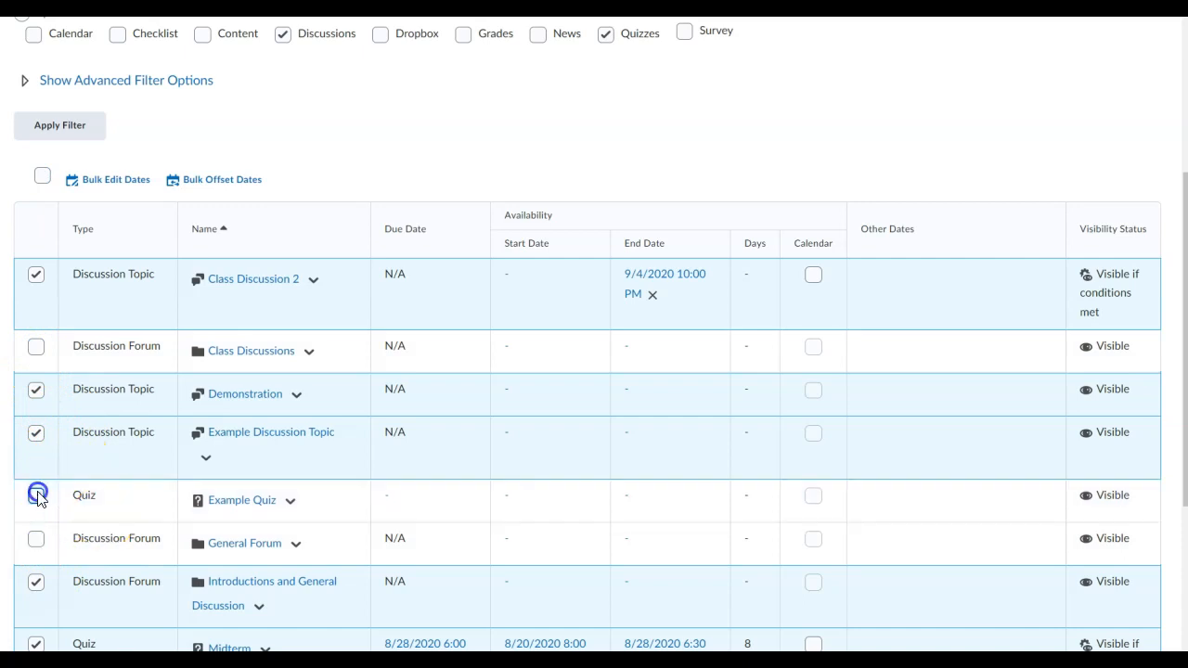
- Review the bulk edit date options for the selected items and leave without saving
scroll(101, 403, "up", 2)
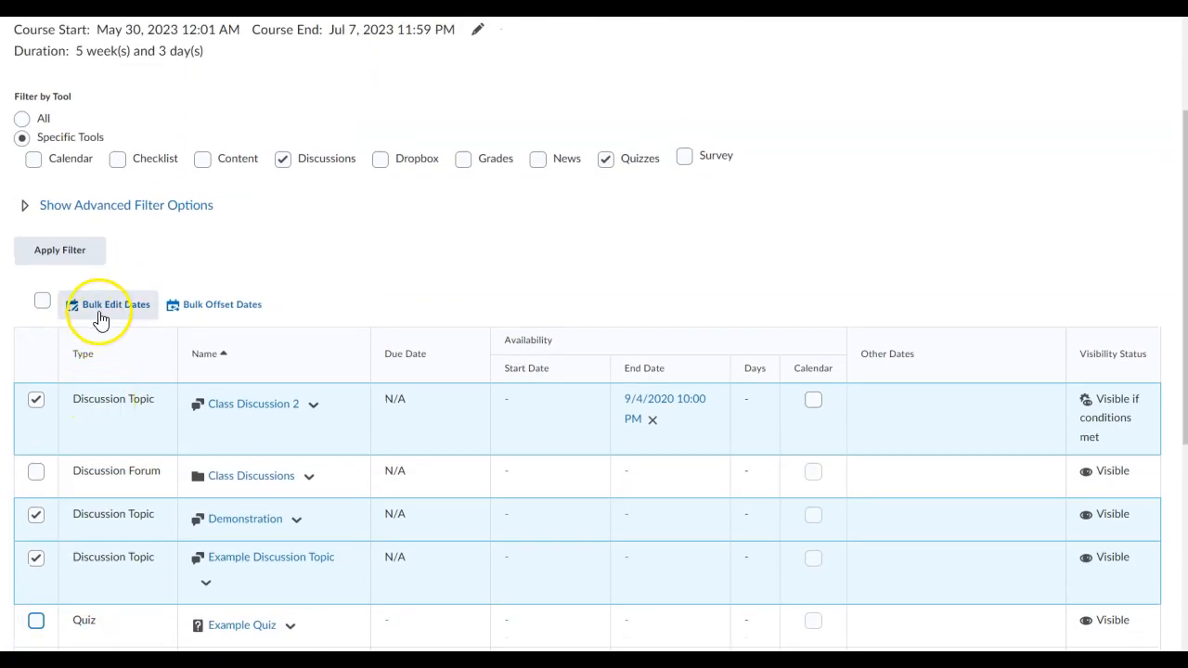
left_click(87, 314)
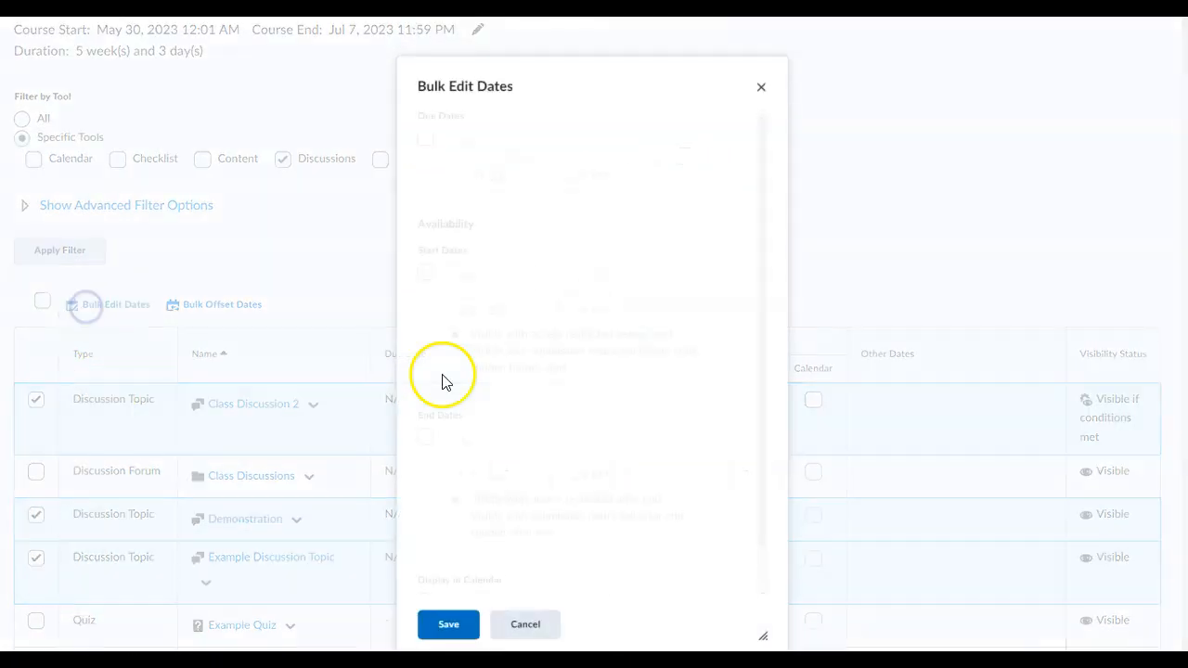
scroll(501, 181, "down", 1)
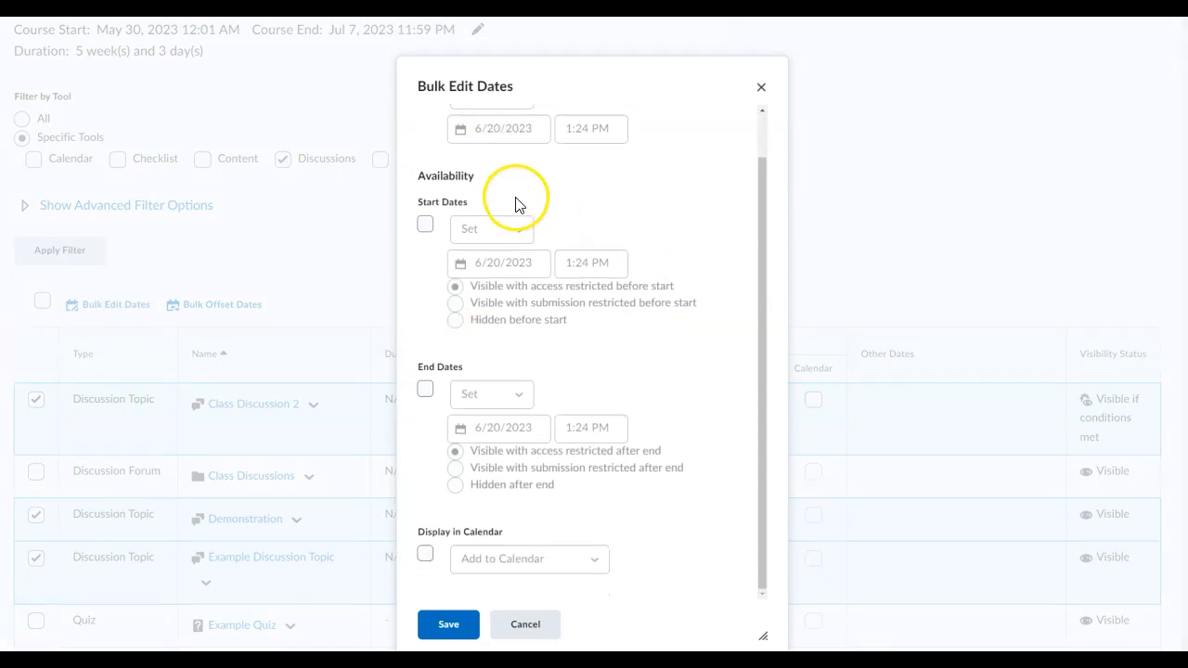
left_click(525, 624)
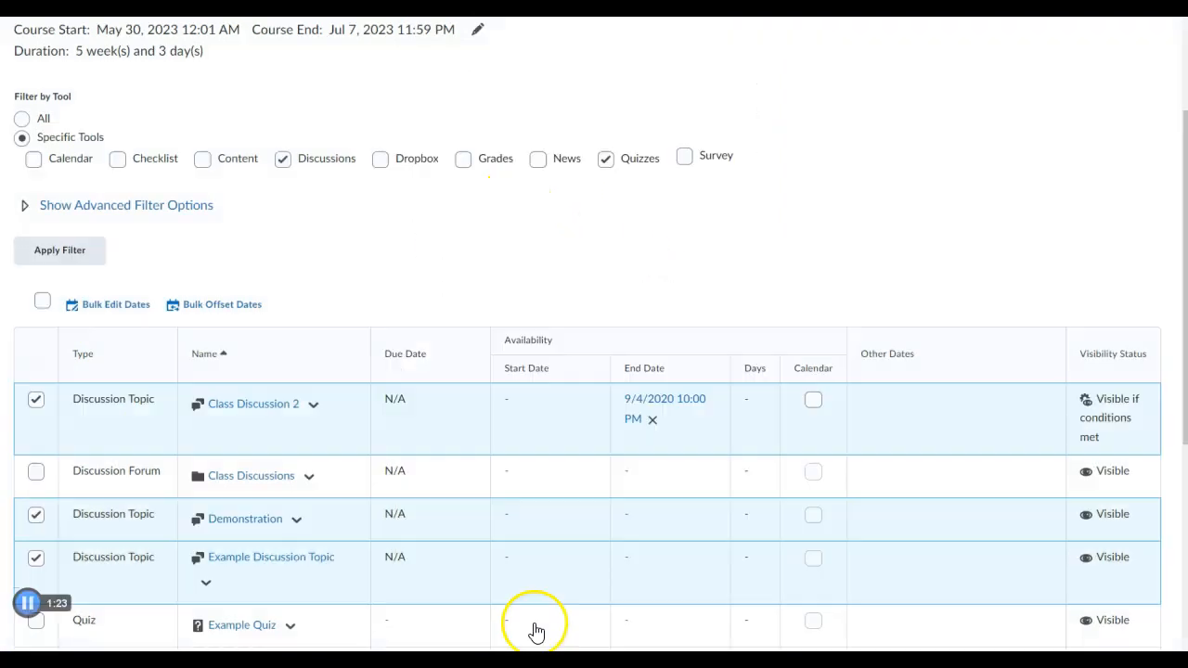
- Start a bulk date offset for the selected items and exclude the start date from the dates to offset
scroll(337, 227, "down", 2)
scroll(337, 228, "up", 1)
left_click(250, 243)
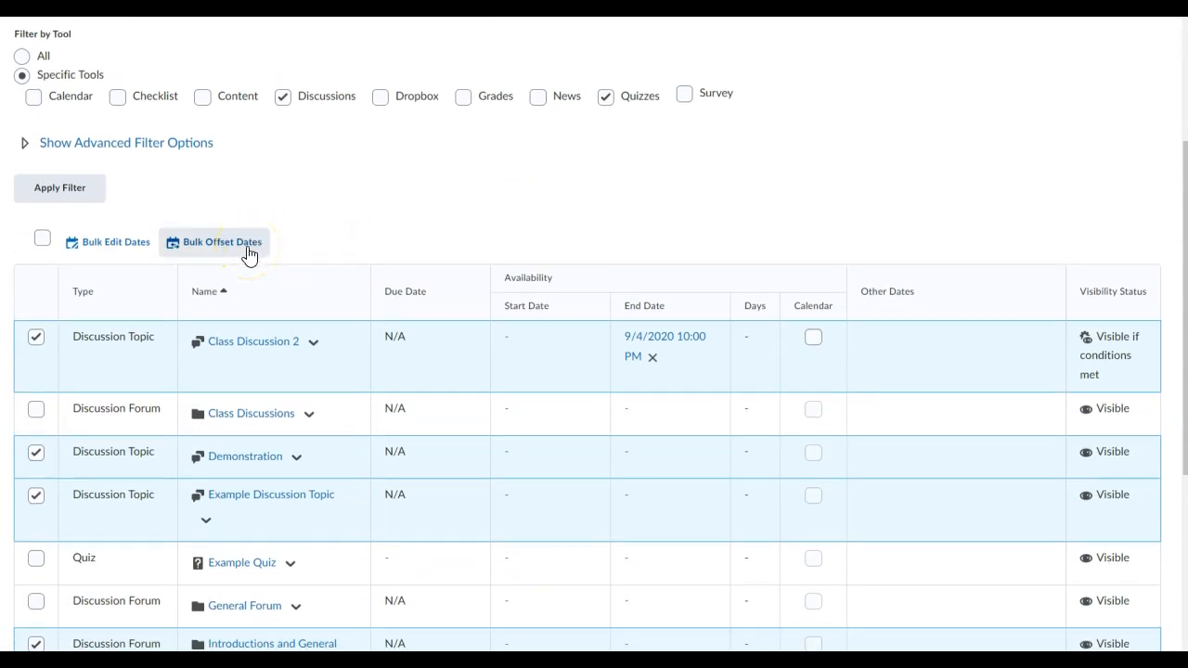
left_click(201, 252)
scroll(201, 259, "up", 3)
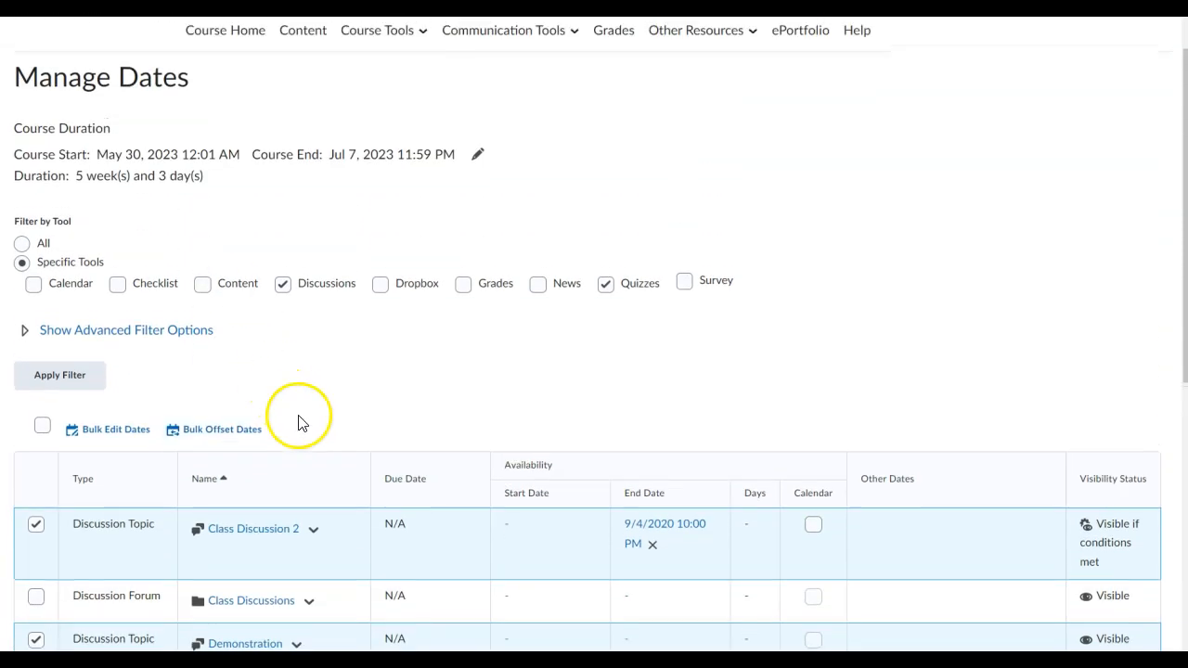
scroll(231, 447, "up", 1)
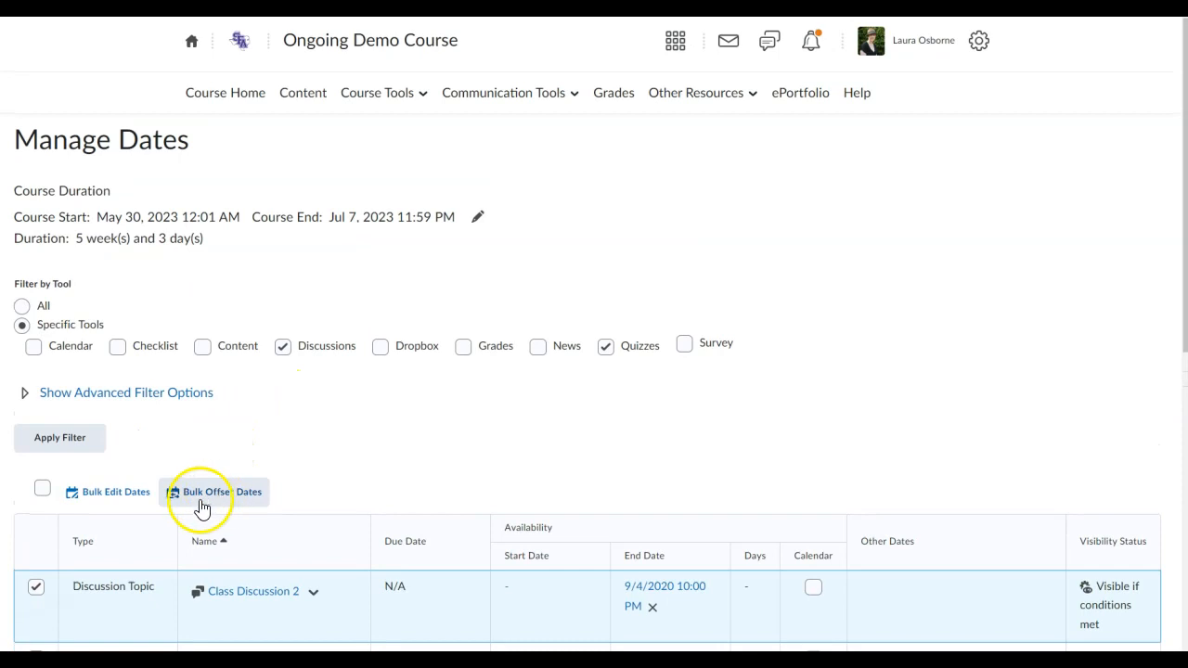
scroll(146, 539, "down", 2)
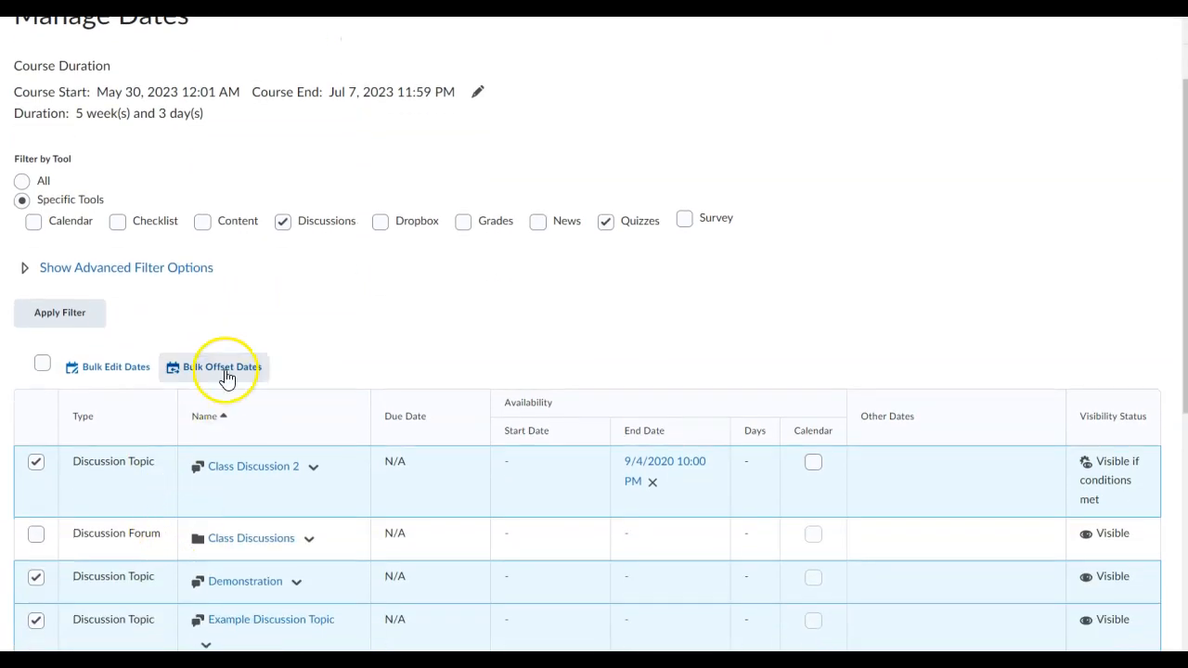
left_click(193, 375)
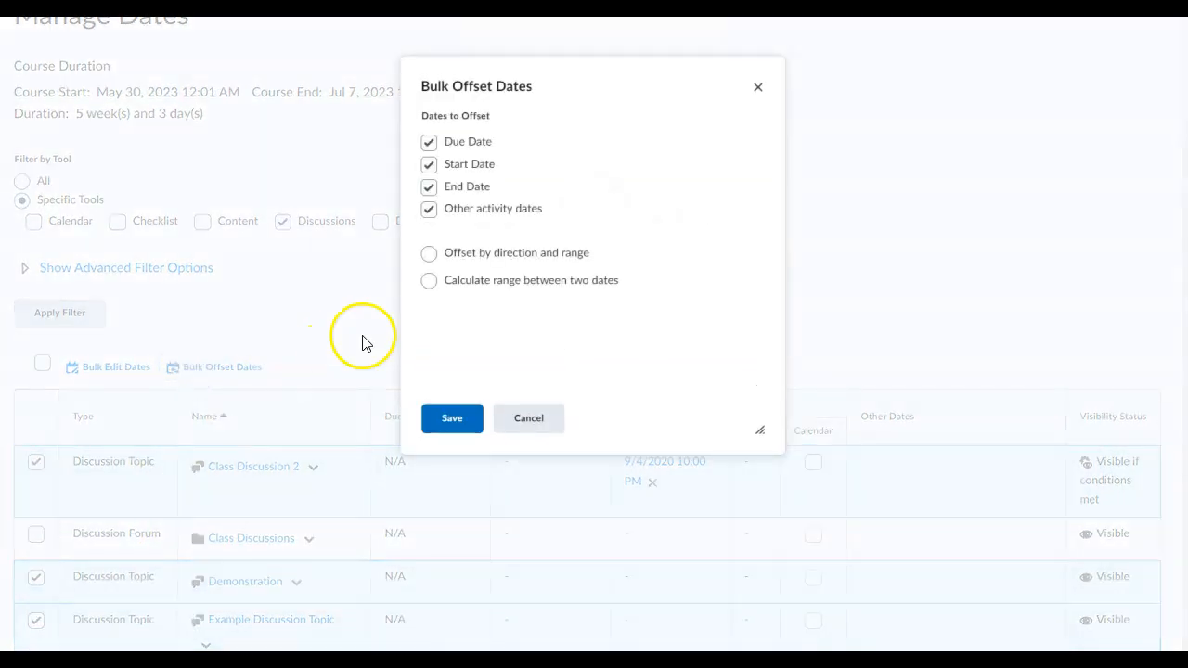
left_click(451, 142)
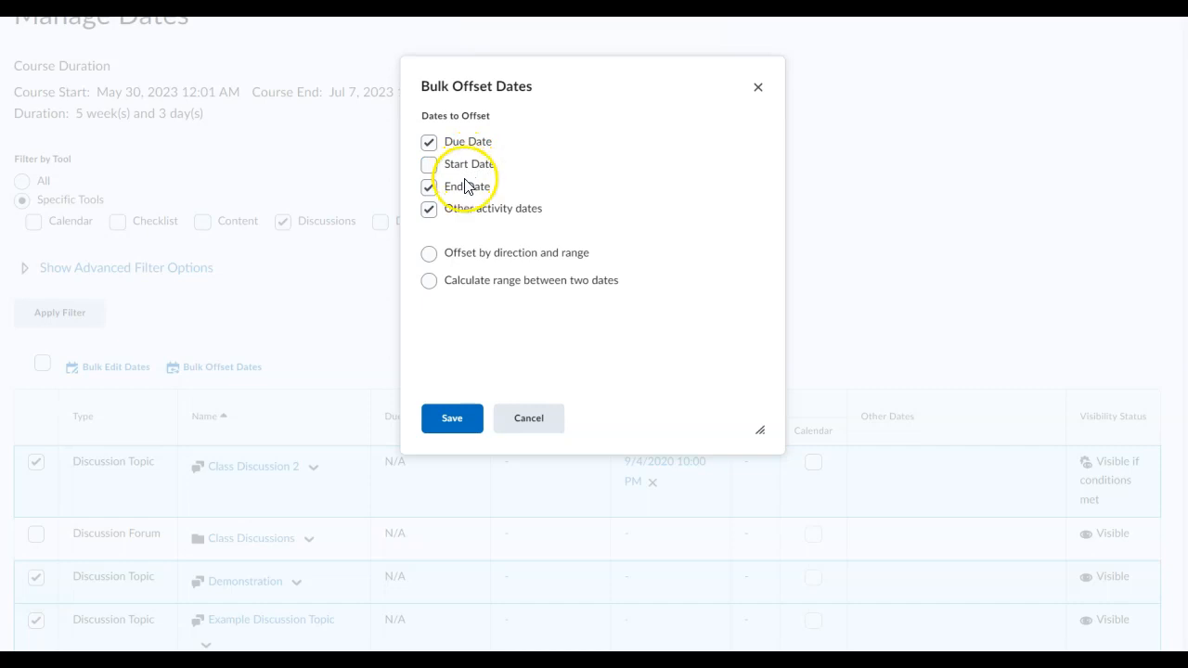
- Choose to offset by direction and range, with a range of 5 days forward
left_click(431, 258)
scroll(566, 278, "down", 1)
left_click(583, 267)
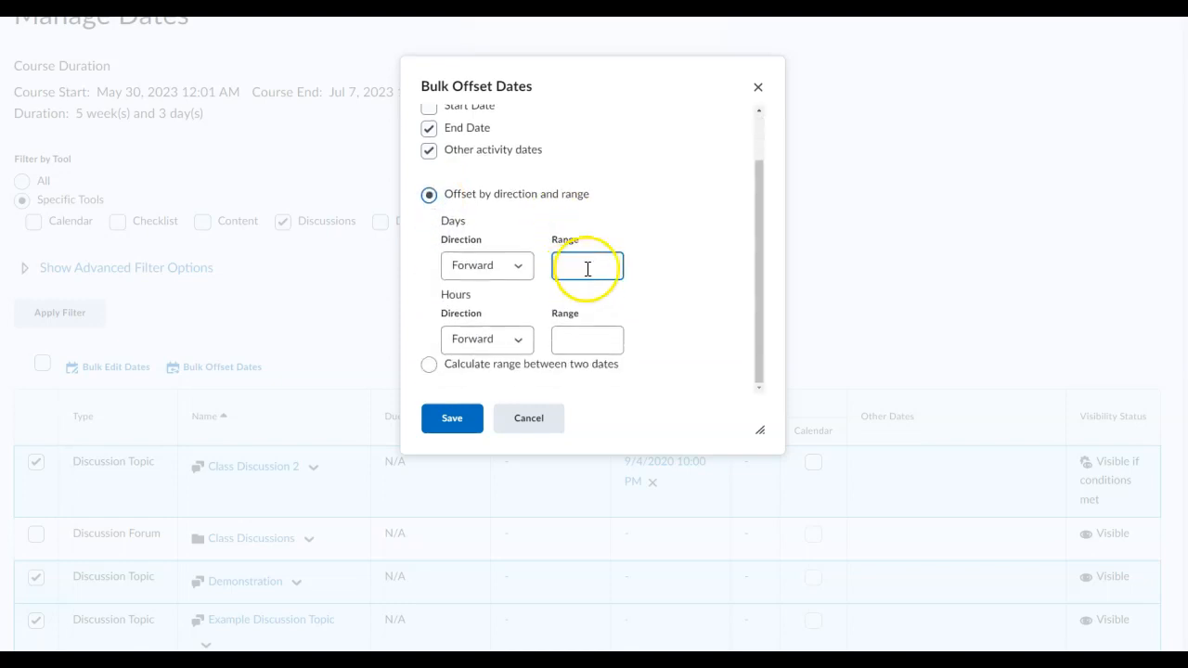
type("5")
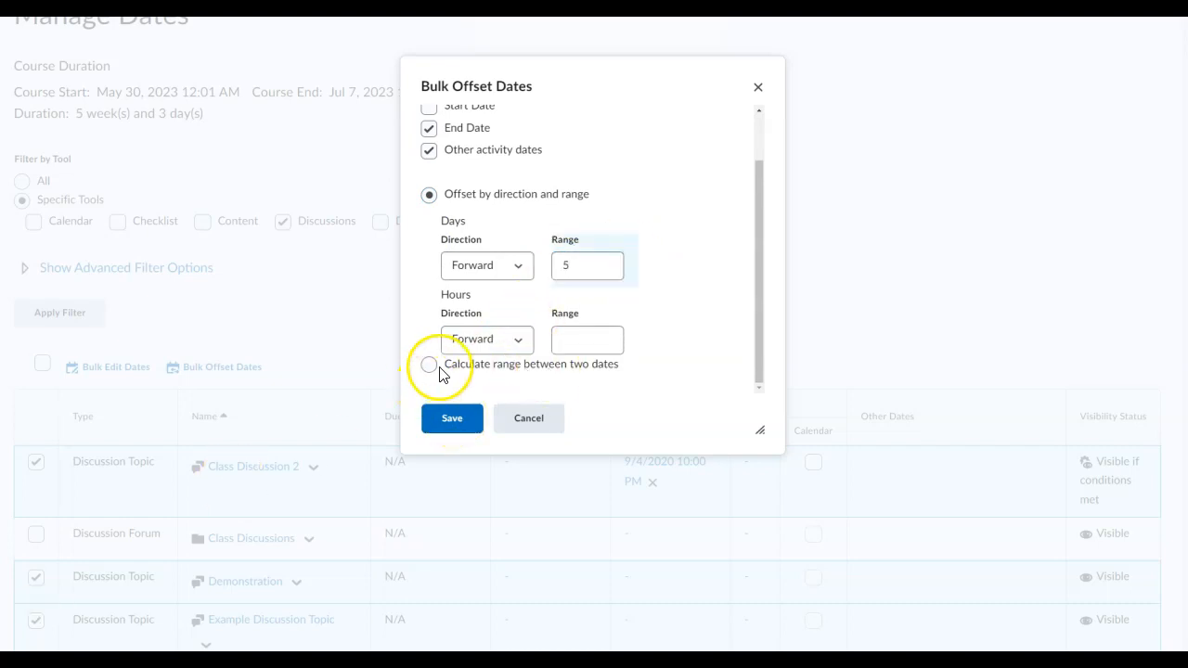
- Choose to calculate the offset range between two dates and set the To date to 6/25/2023
left_click(429, 365)
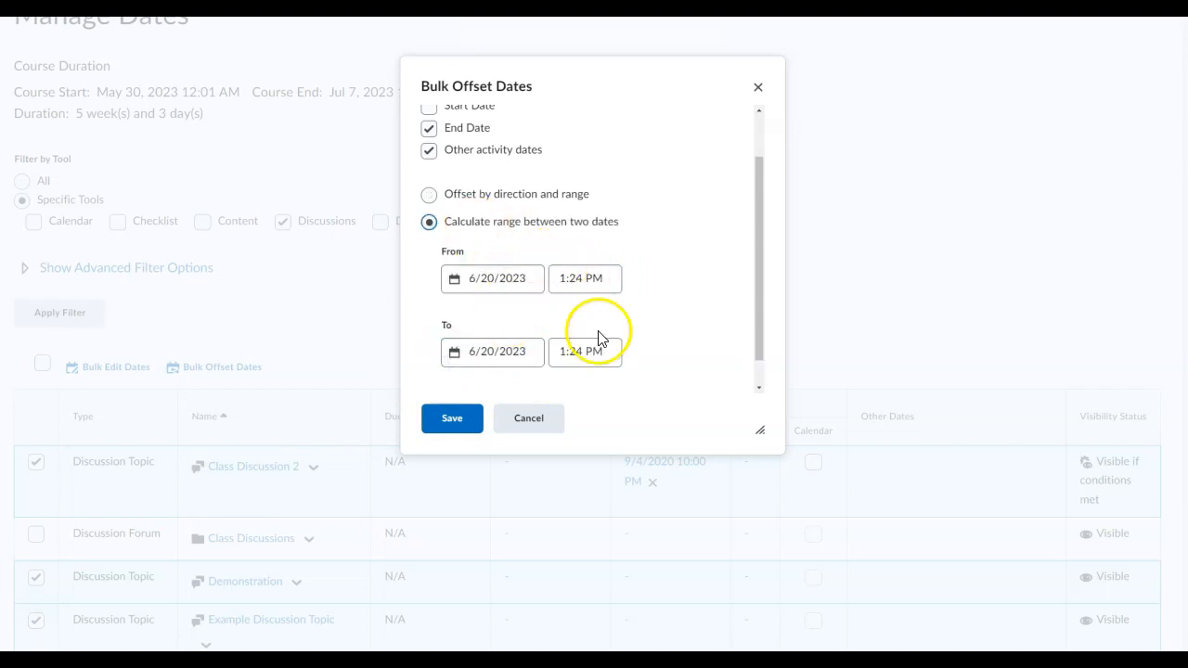
left_click(456, 350)
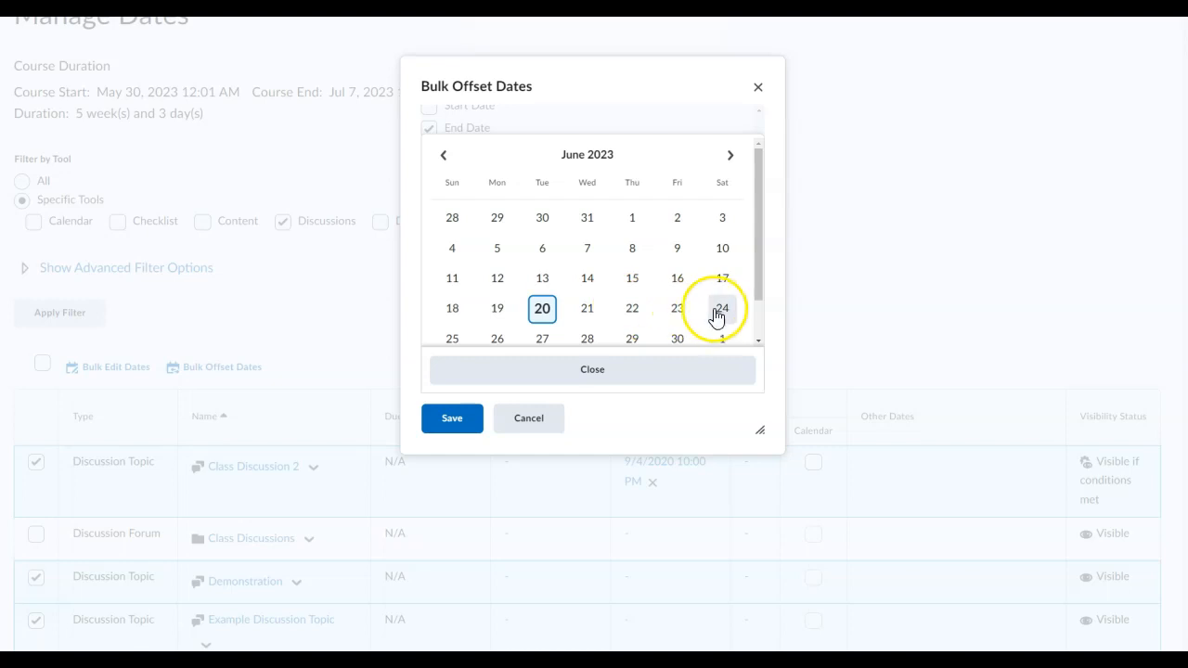
left_click(455, 338)
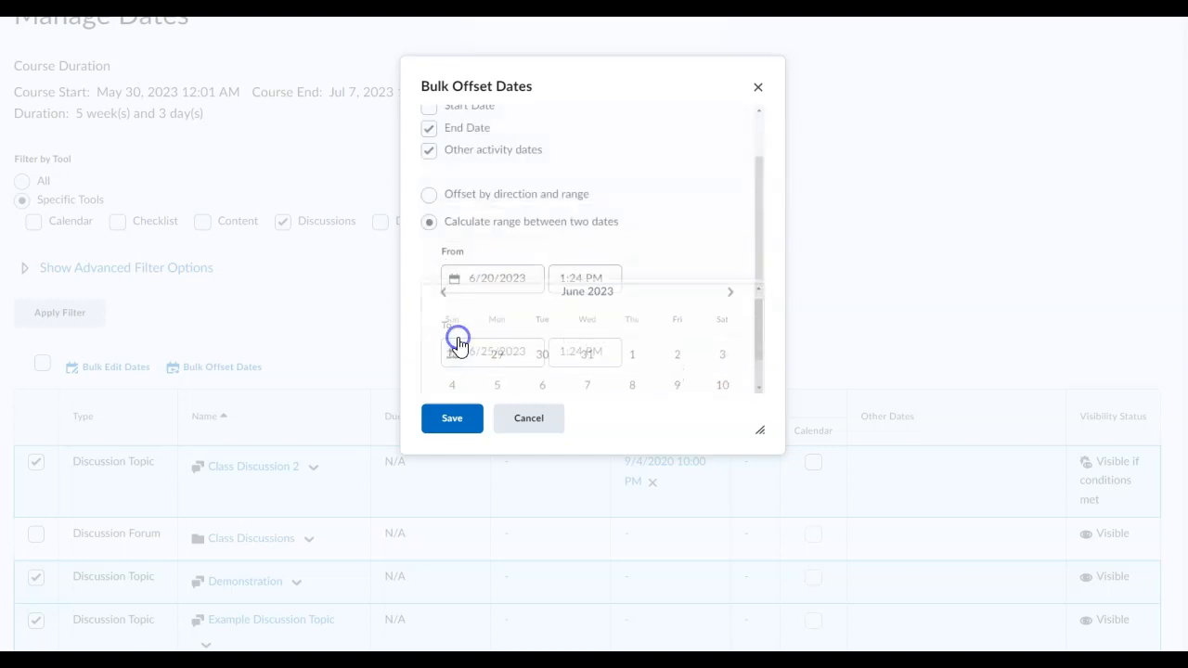
scroll(502, 358, "down", 1)
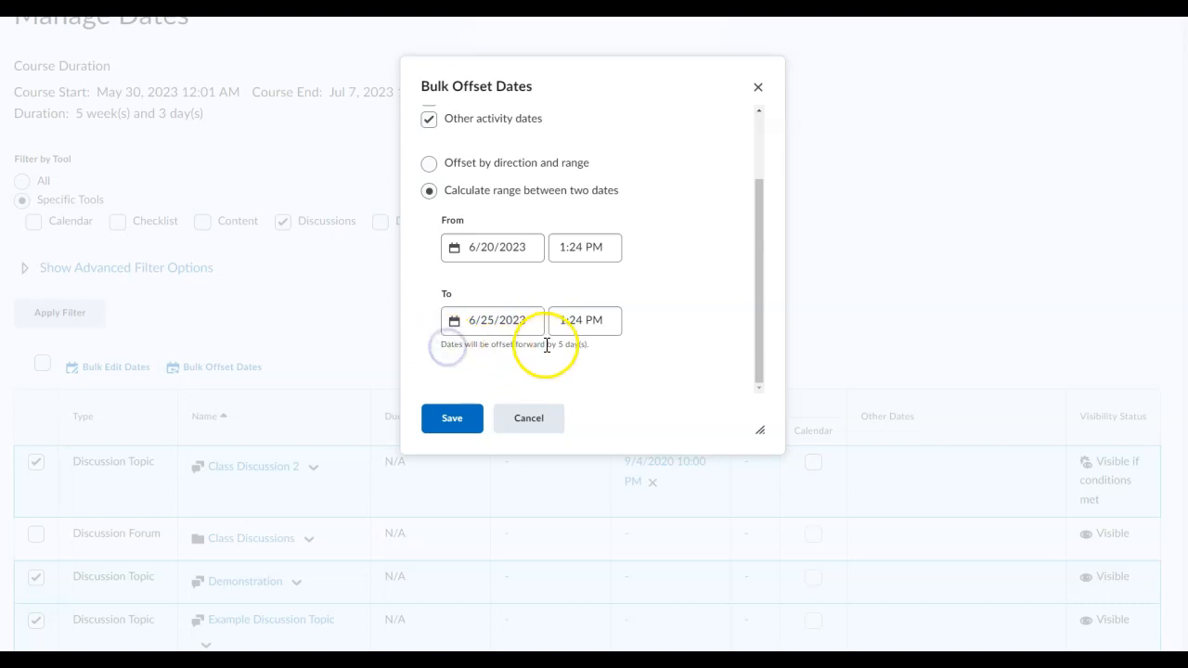
- Set the offset range's To time to 11:59 PM and save the bulk offset
left_click(605, 324)
scroll(632, 251, "down", 15)
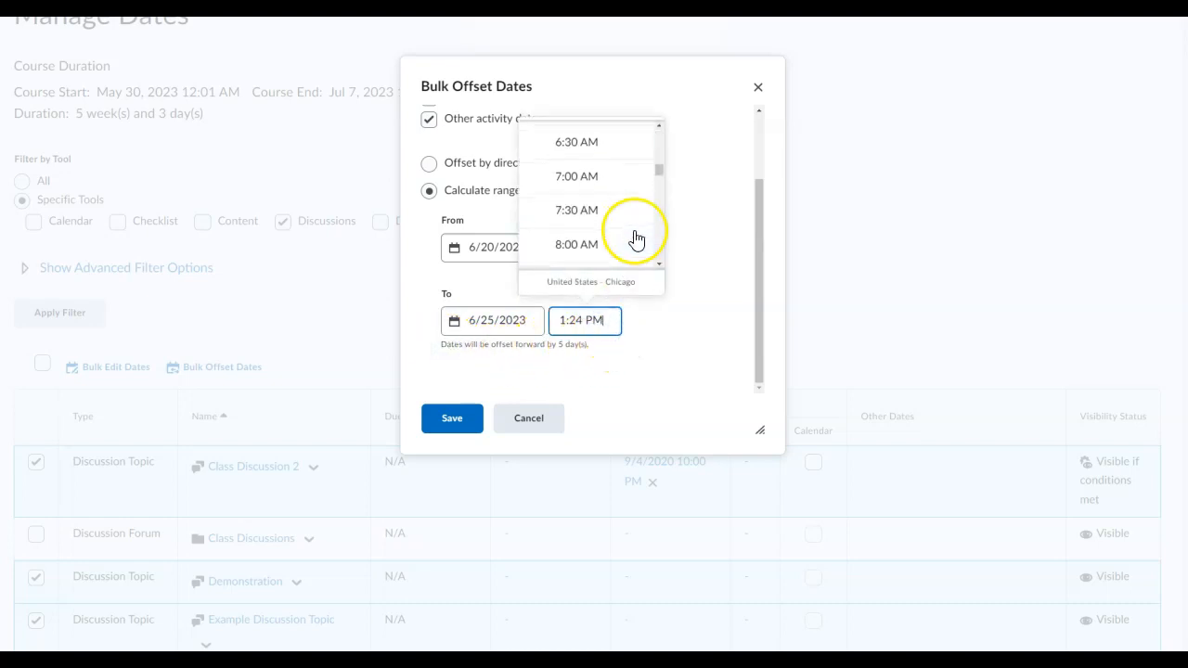
left_click(630, 251)
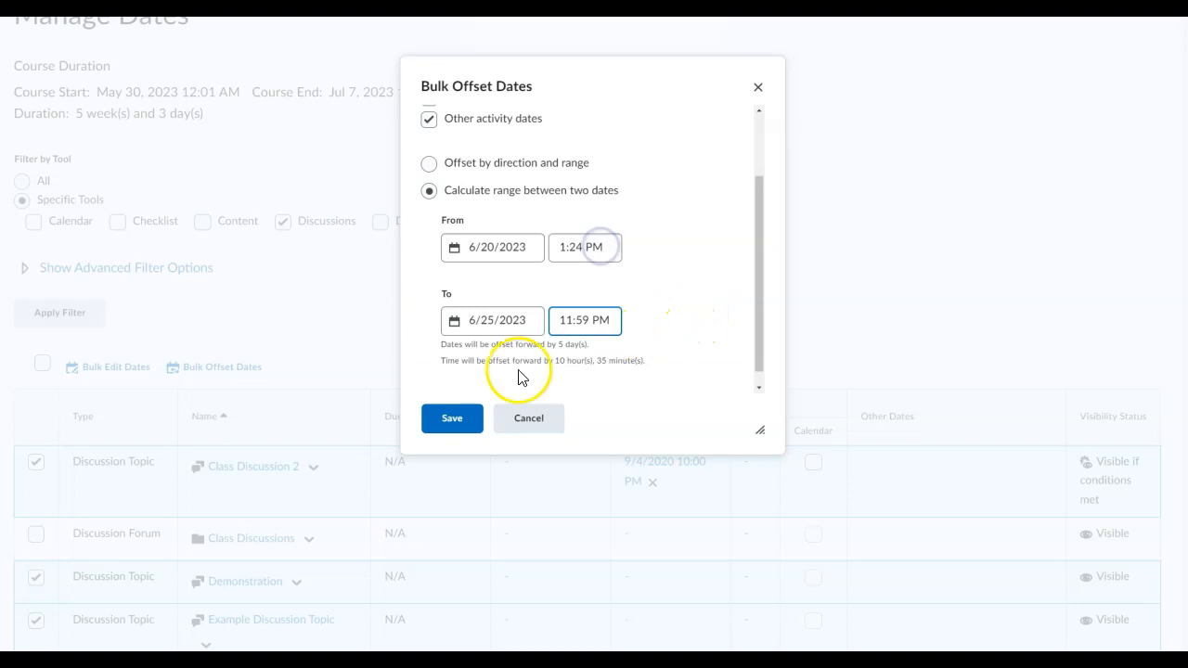
left_click(460, 422)
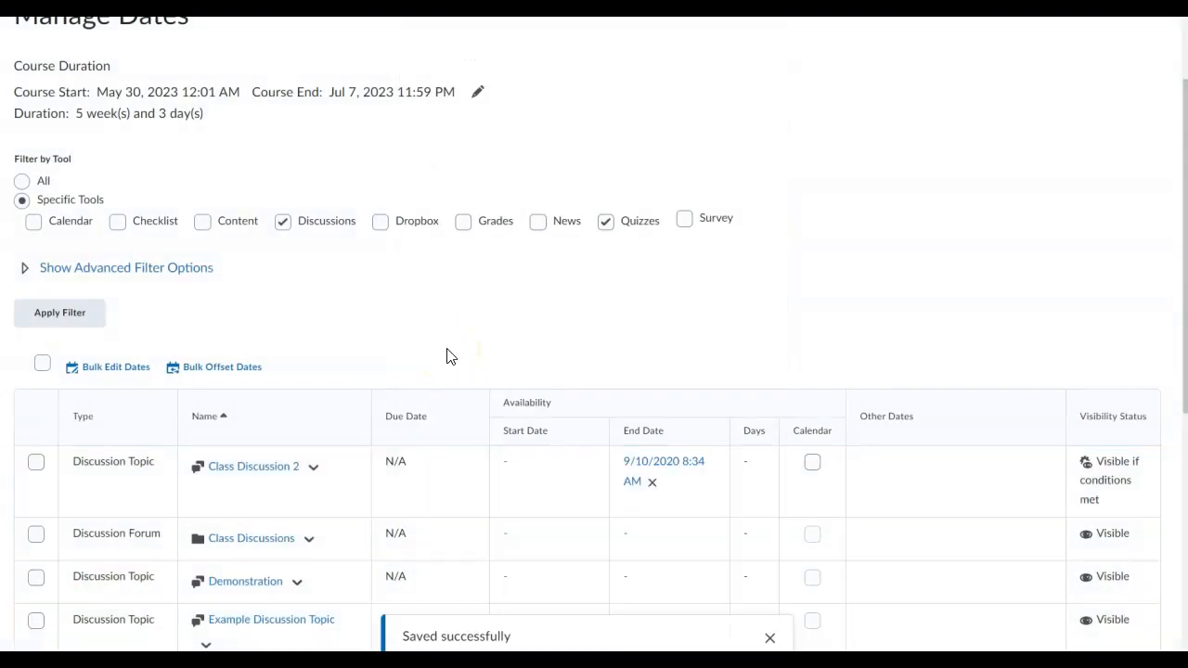
scroll(446, 357, "down", 3)
scroll(447, 357, "up", 4)
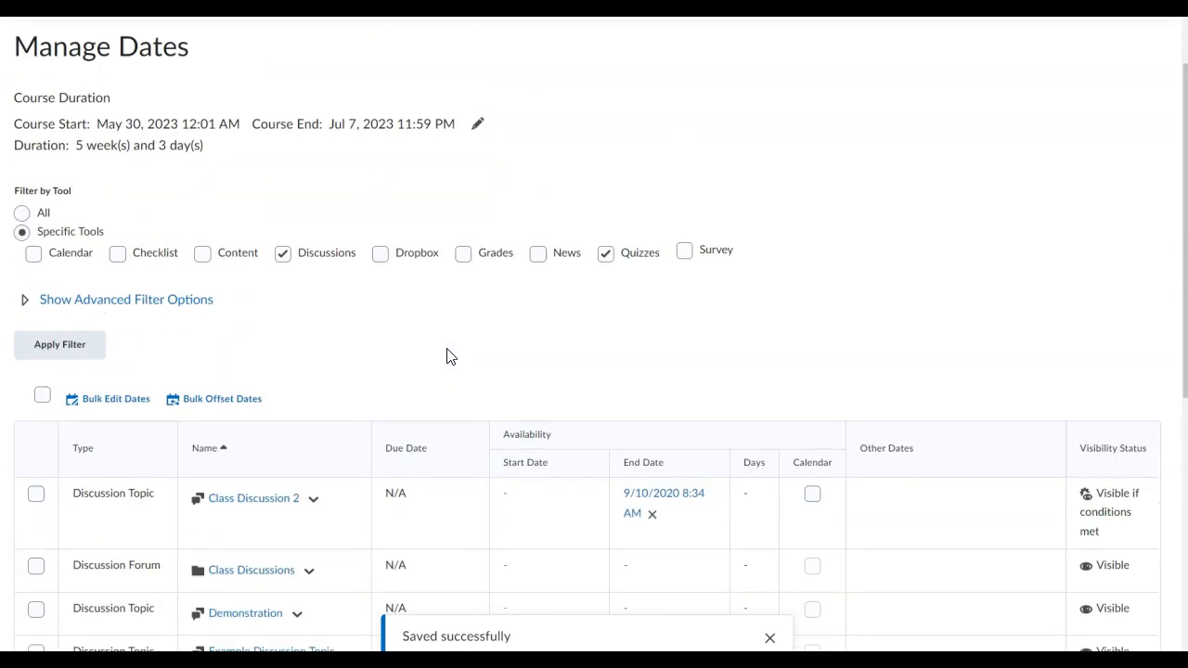
scroll(447, 358, "up", 1)
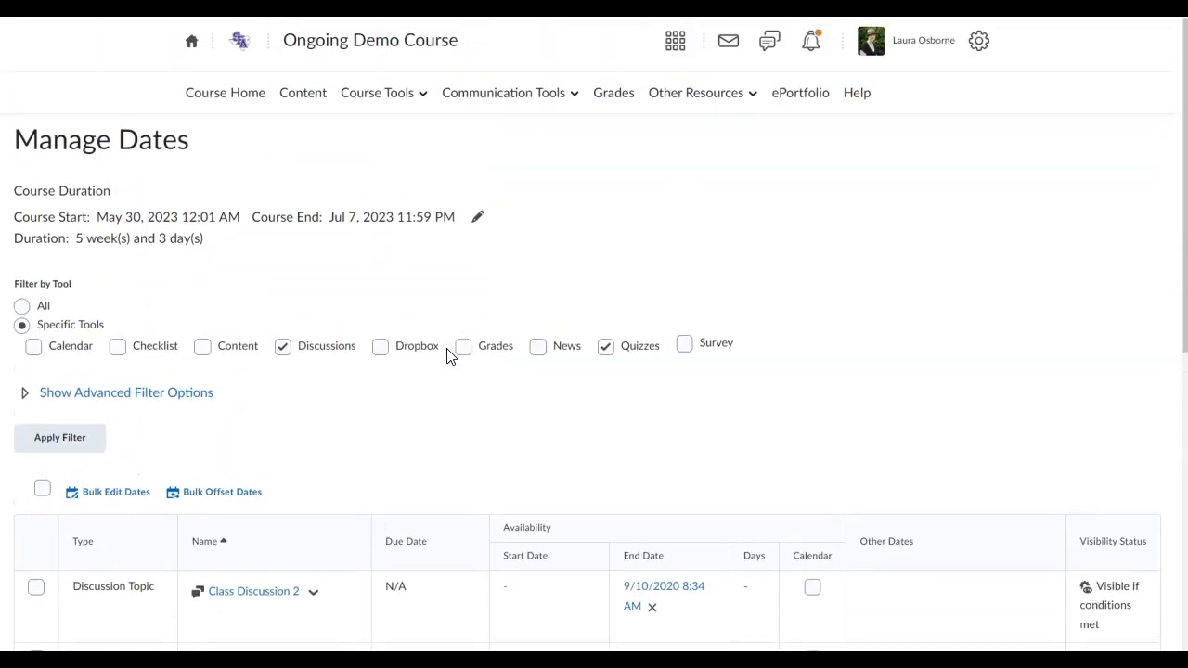